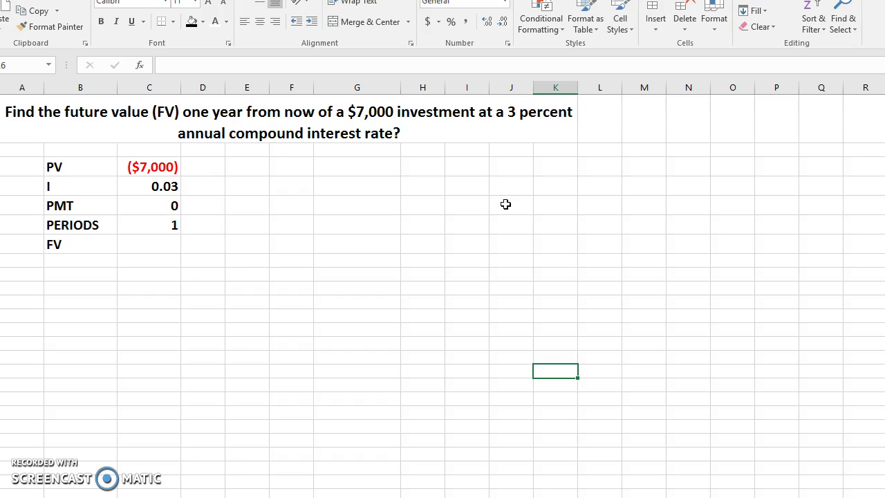
# Insert the FV function into cell G3 using the Insert Function dialog
pyautogui.click(355, 172)
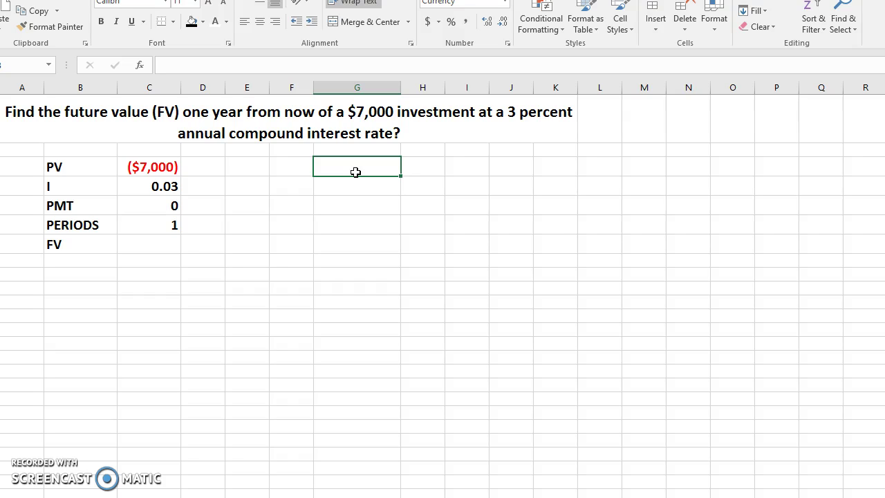
pyautogui.click(139, 66)
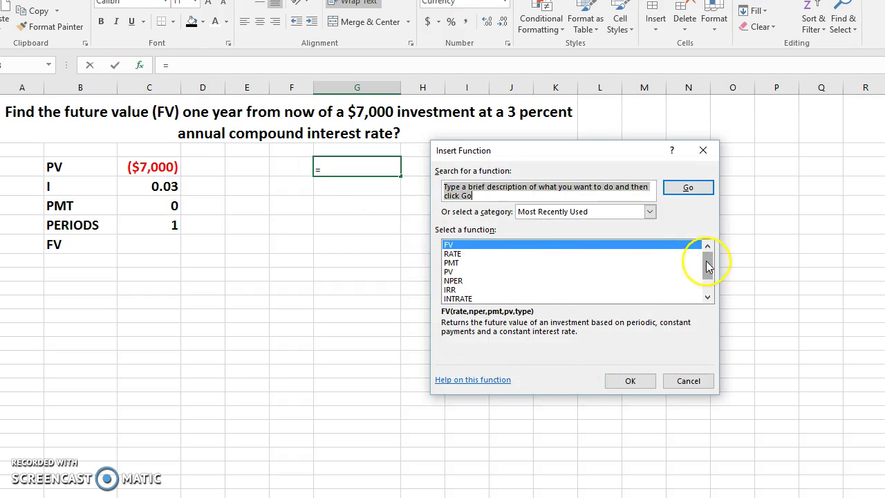
pyautogui.moveTo(709, 266)
pyautogui.mouseDown()
pyautogui.moveTo(716, 294)
pyautogui.moveTo(701, 262)
pyautogui.mouseUp()
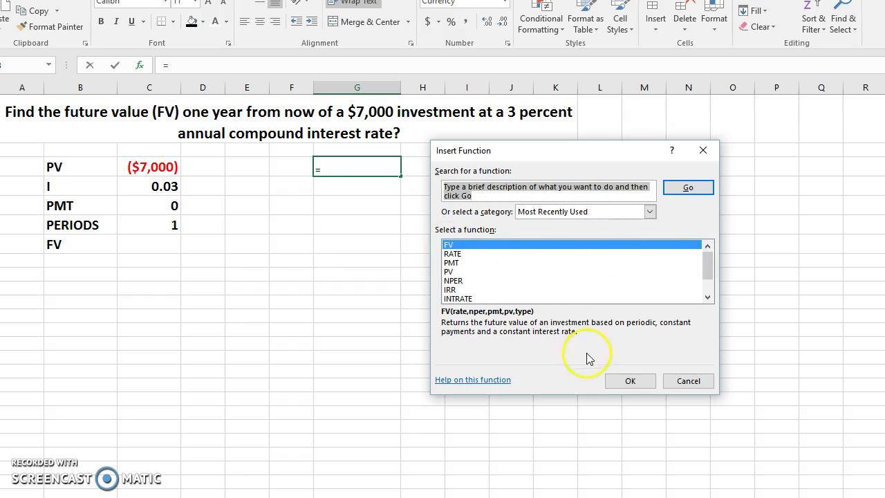
pyautogui.click(630, 381)
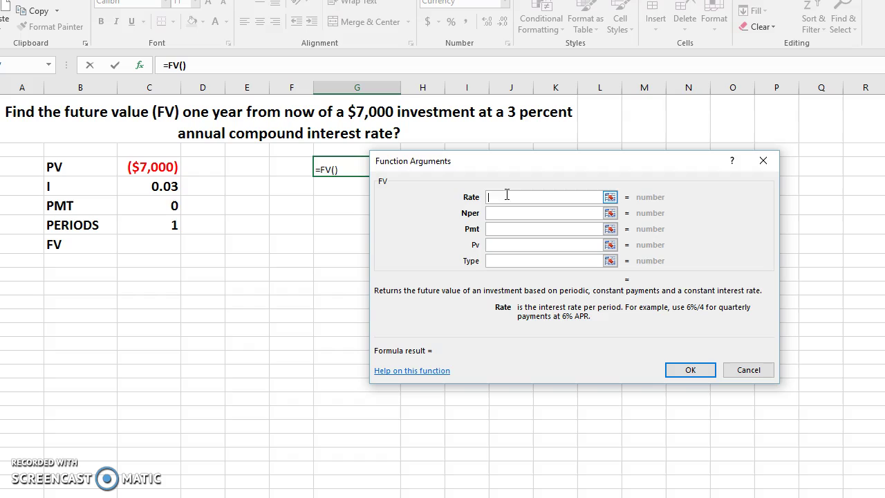
# Set the FV arguments to Rate C4, Nper C6, Pmt C5 and Pv C3, leave Type empty, and accept the function
pyautogui.click(159, 186)
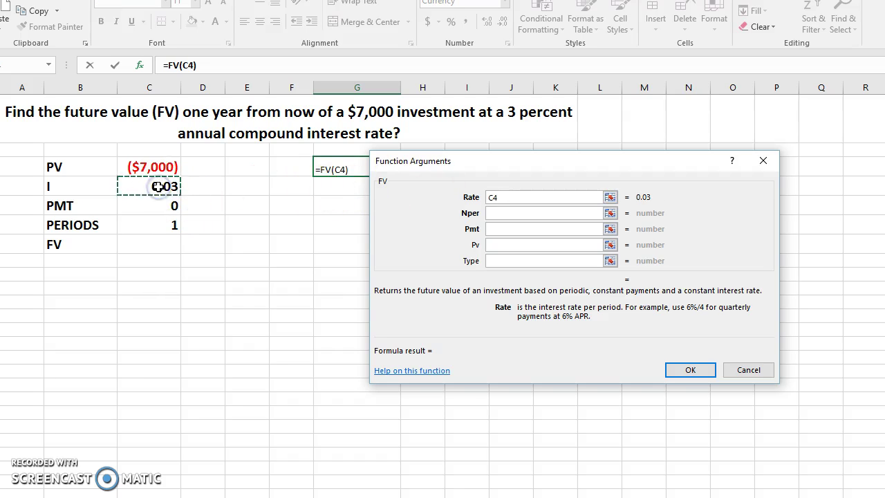
pyautogui.click(499, 216)
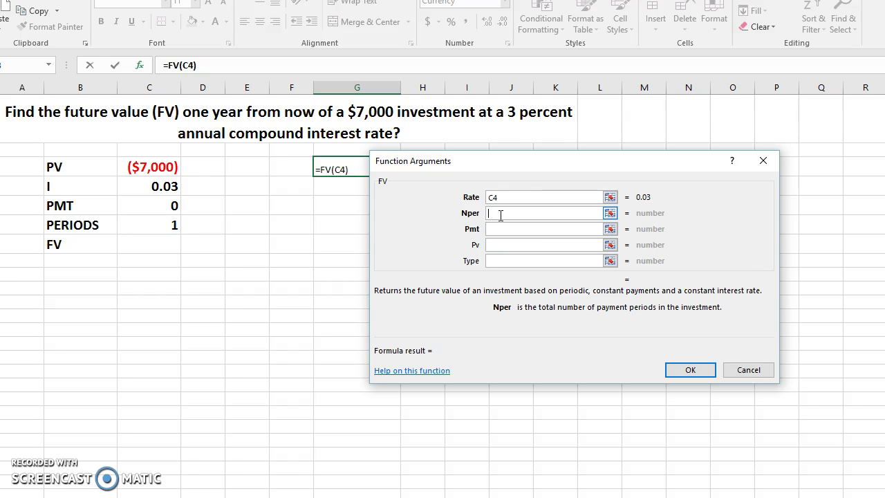
pyautogui.click(174, 224)
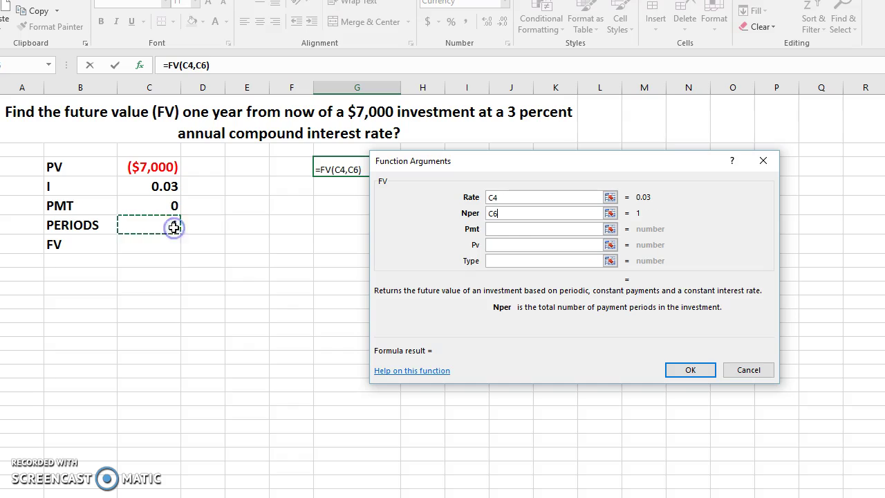
pyautogui.click(518, 229)
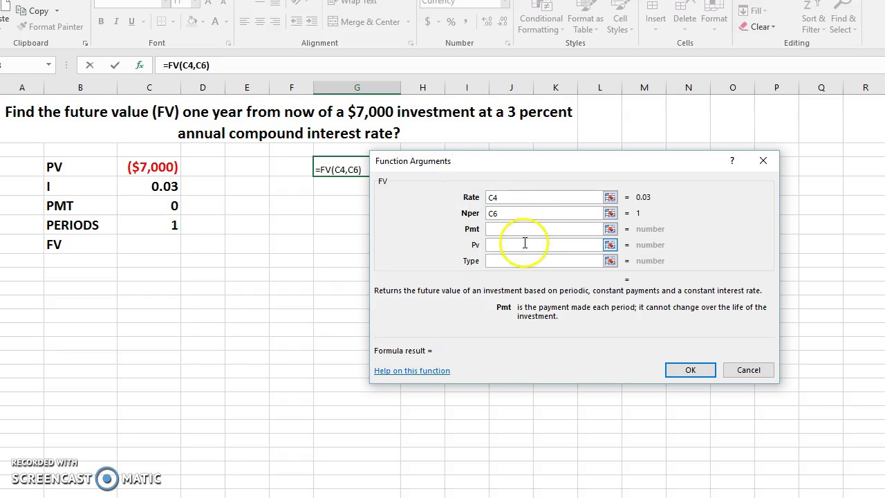
pyautogui.click(169, 206)
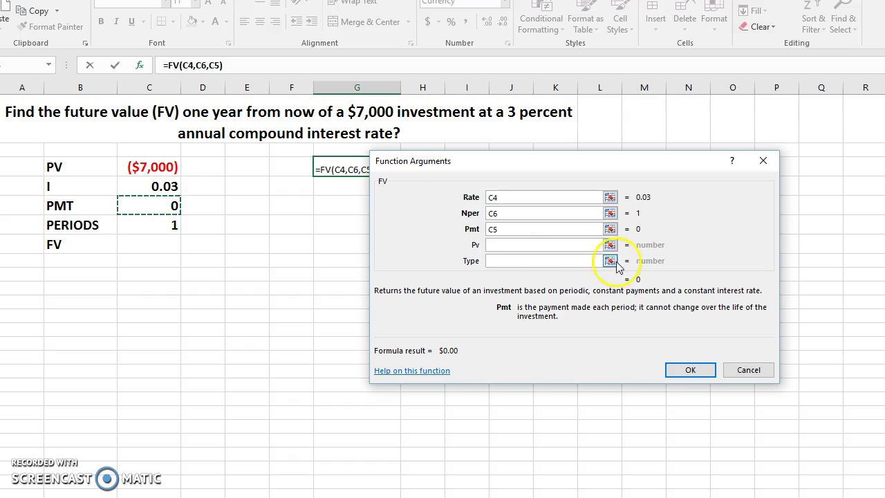
pyautogui.click(523, 245)
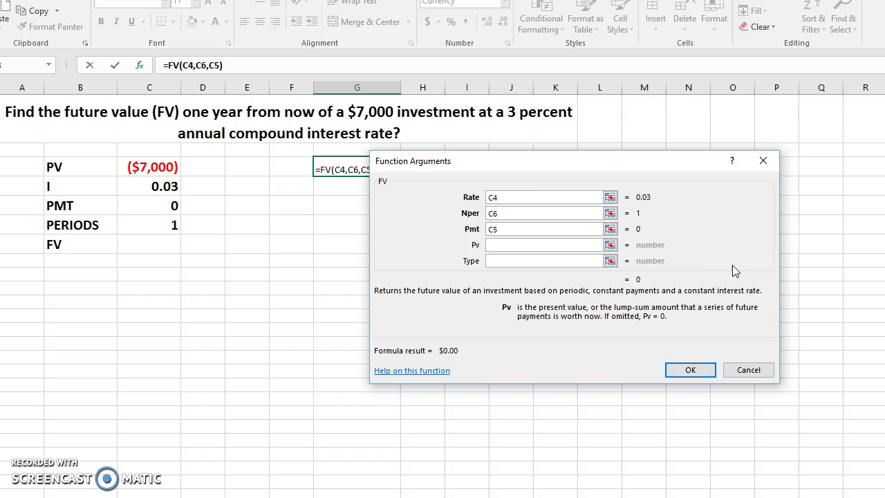
pyautogui.click(163, 172)
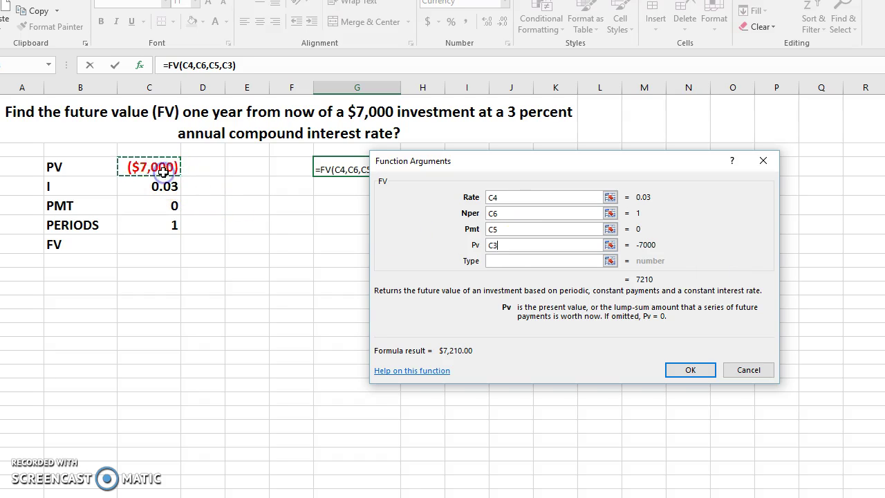
pyautogui.click(500, 261)
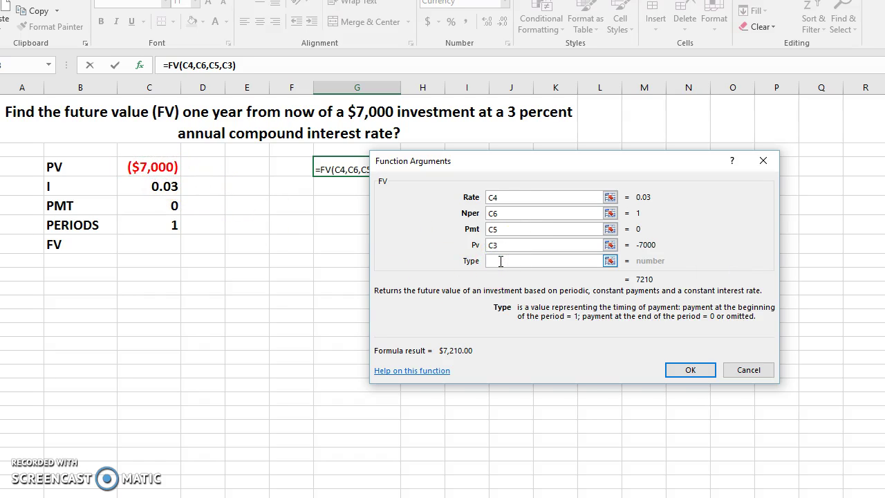
pyautogui.click(691, 370)
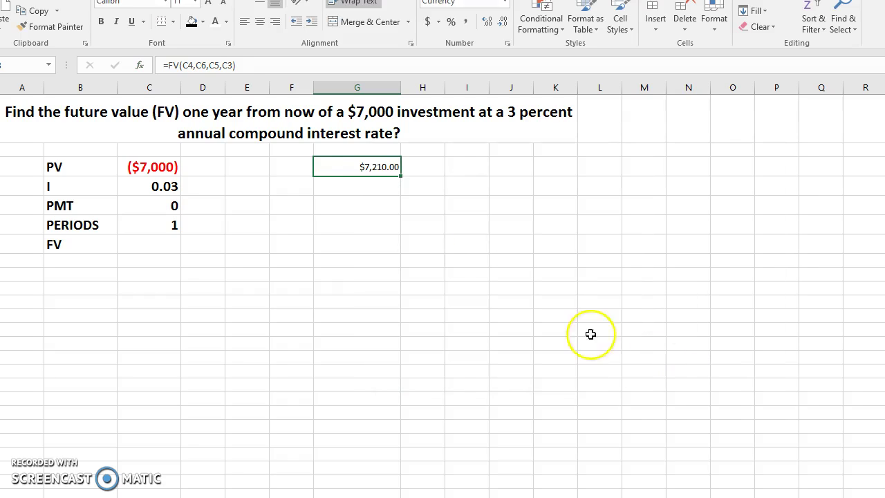
# Begin an FV formula directly in cell G4, choosing FV from the suggested functions
pyautogui.click(381, 191)
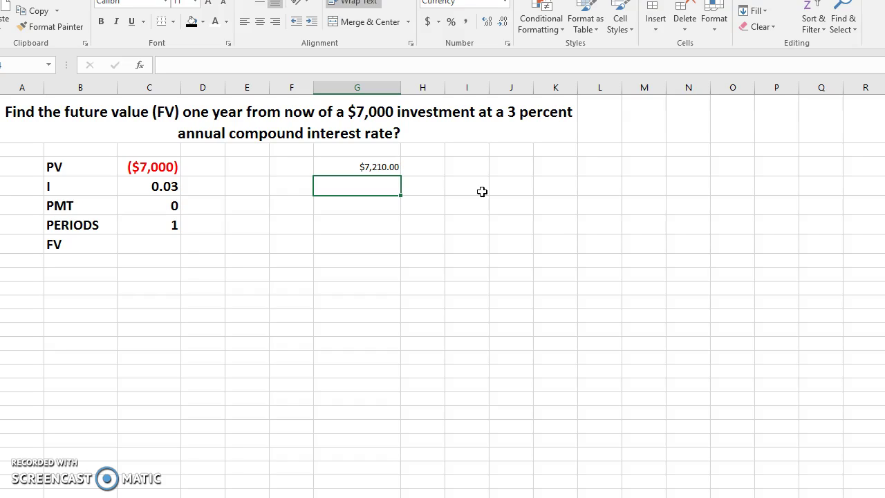
pyautogui.click(352, 185)
pyautogui.write('=')
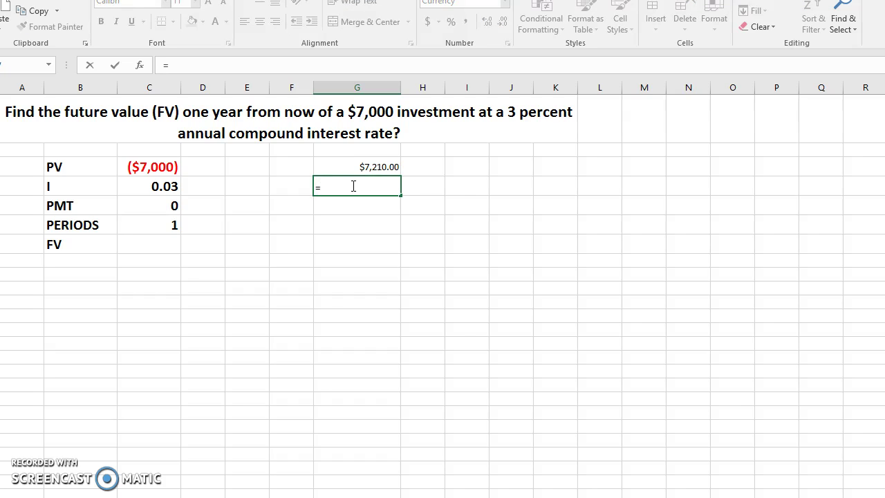
pyautogui.write('FV')
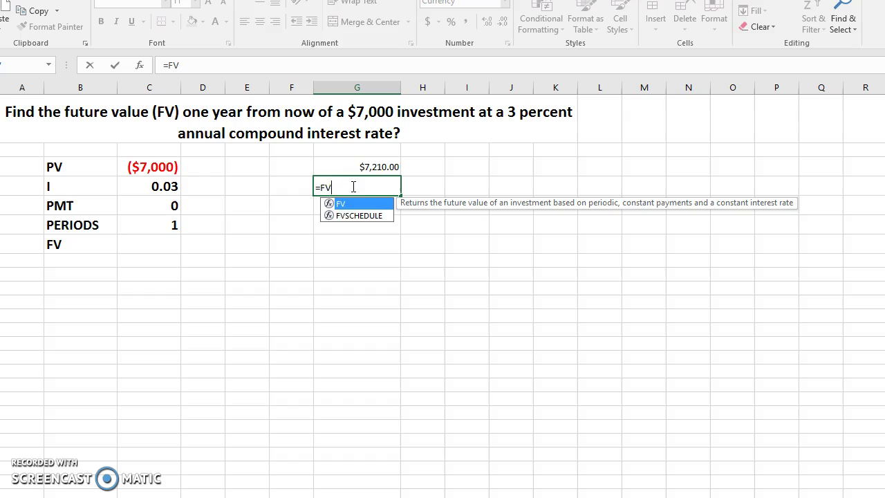
pyautogui.click(339, 202)
pyautogui.doubleClick(329, 204)
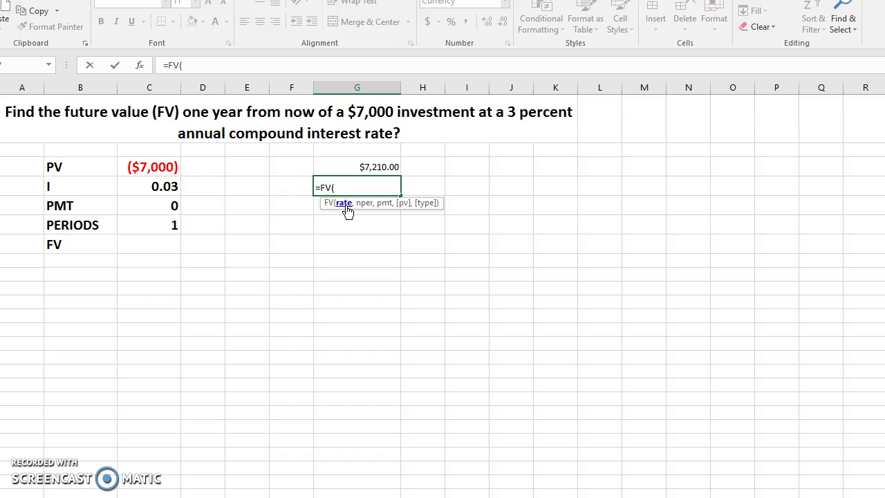
# Complete the G4 formula as =FV(C4,C6,C5,C3) by referencing the rate, periods, payment and present value cells, and enter it
pyautogui.click(165, 185)
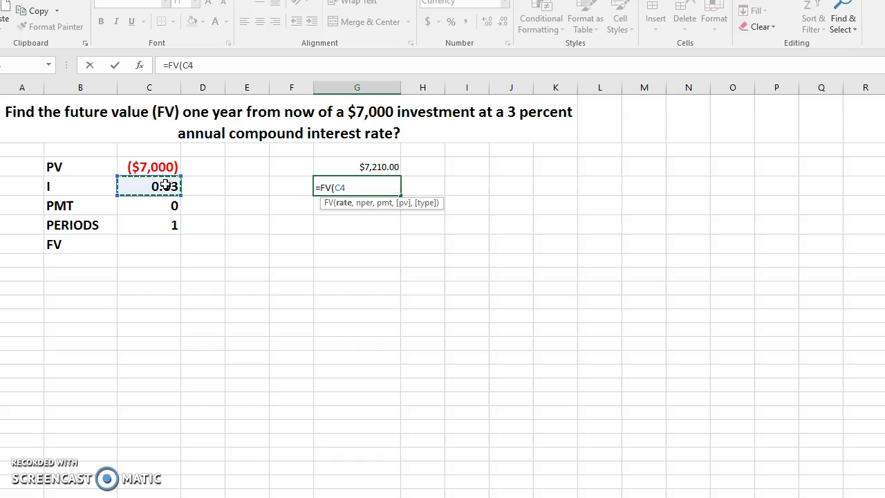
pyautogui.write(',')
pyautogui.click(363, 209)
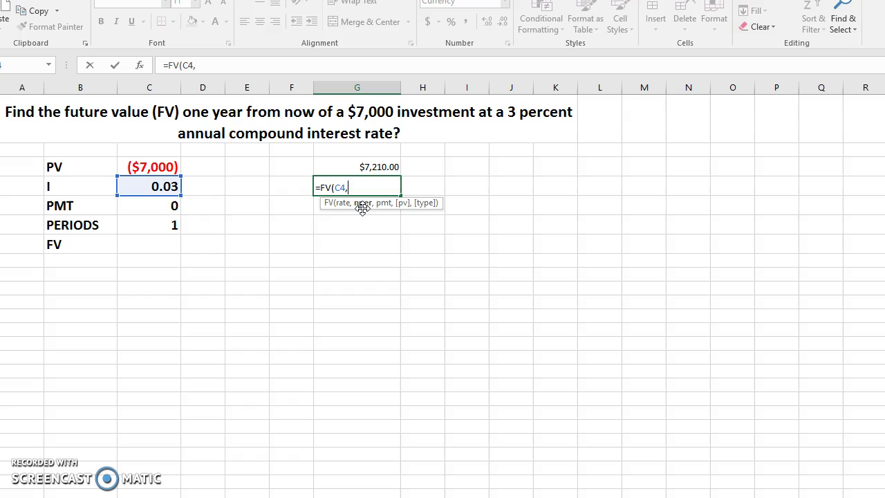
pyautogui.click(170, 226)
pyautogui.write(',')
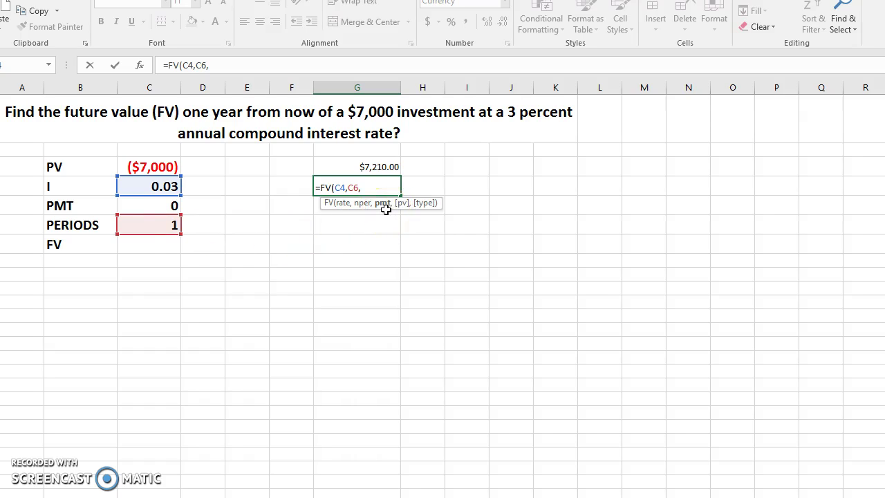
pyautogui.click(168, 205)
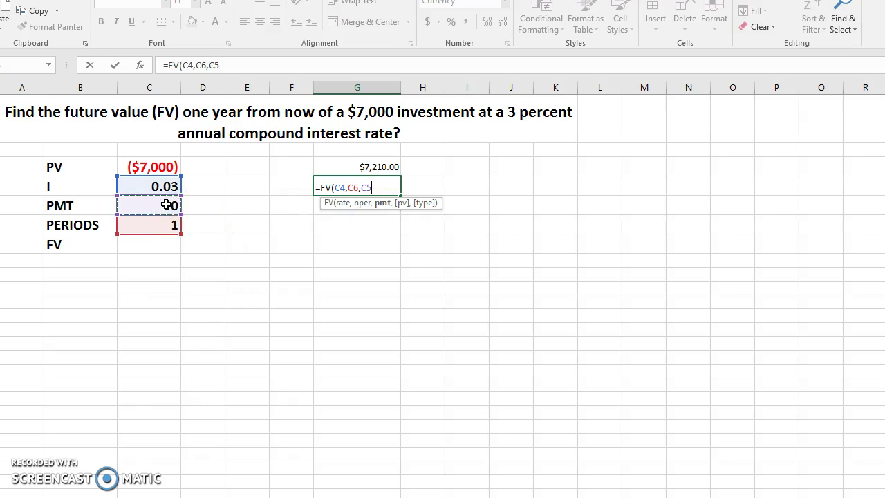
pyautogui.write(',')
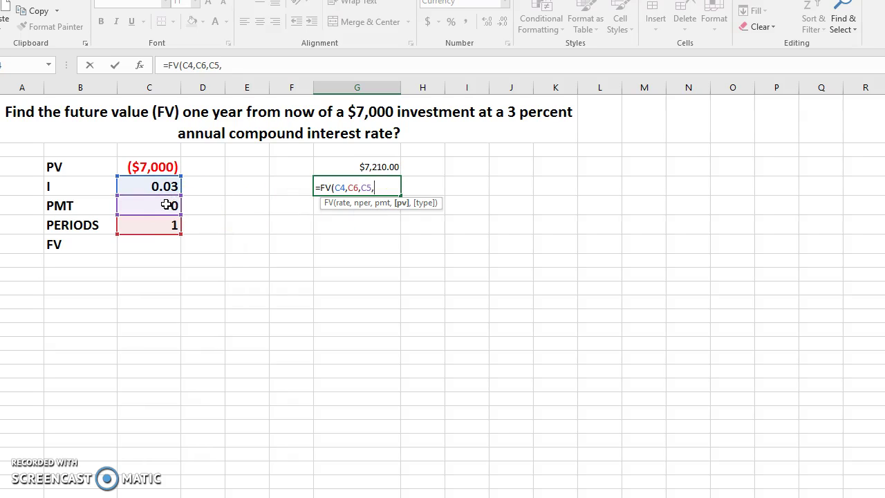
pyautogui.click(401, 208)
pyautogui.click(159, 168)
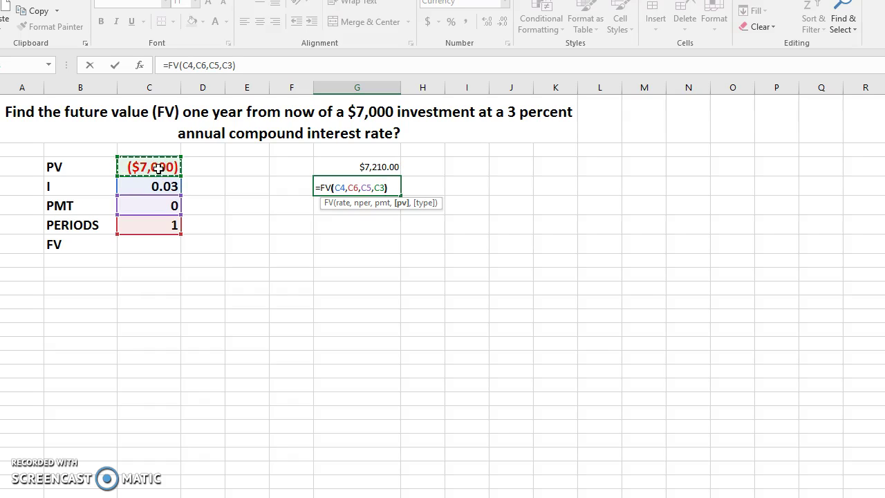
pyautogui.write(')')
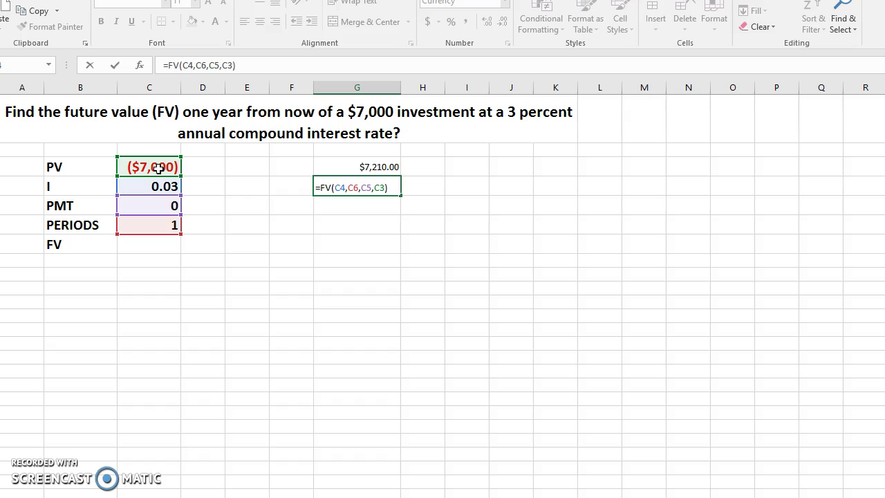
pyautogui.press('Return')
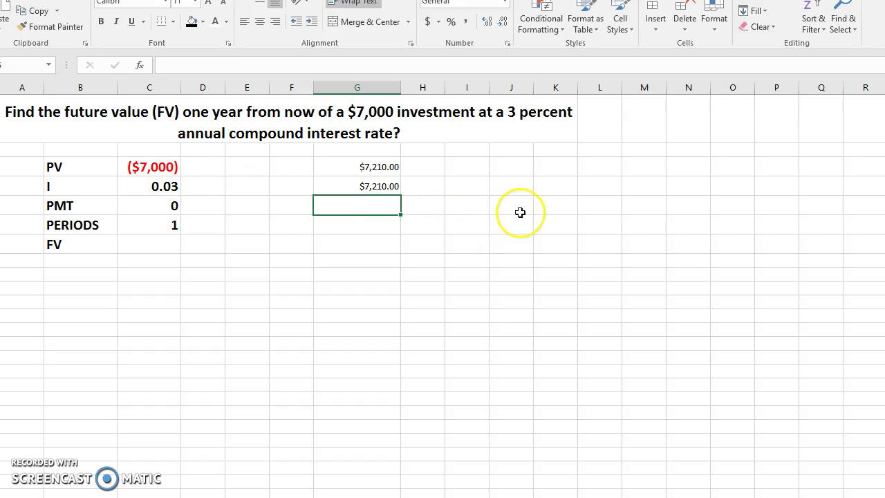